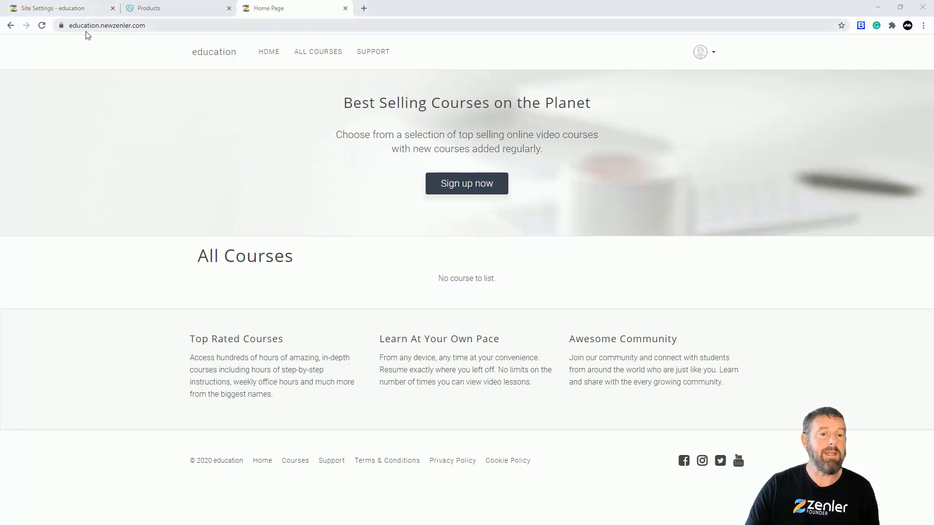
Check the school site's current web address and go to the custom domain settings in the Zenler admin.
left_click_drag(69, 25, 168, 26)
left_click(125, 25)
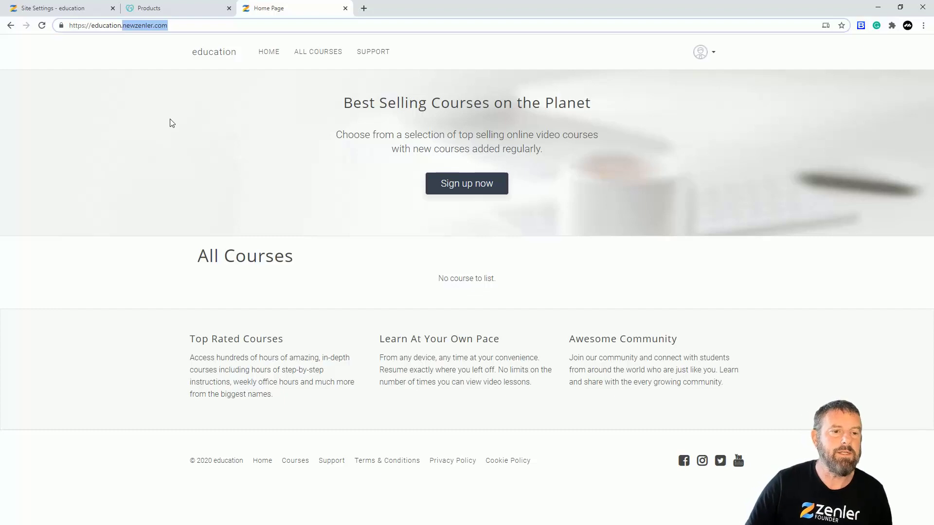
left_click(62, 9)
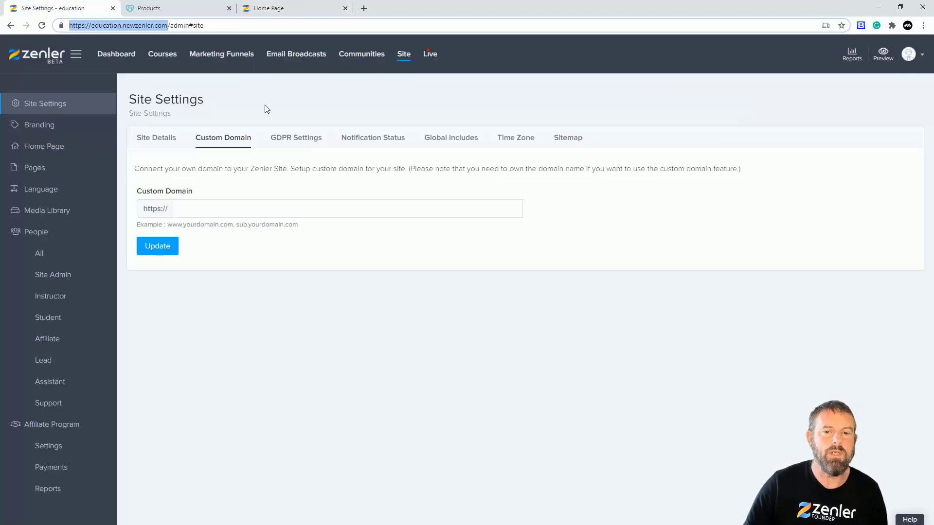
left_click(404, 53)
left_click(76, 115)
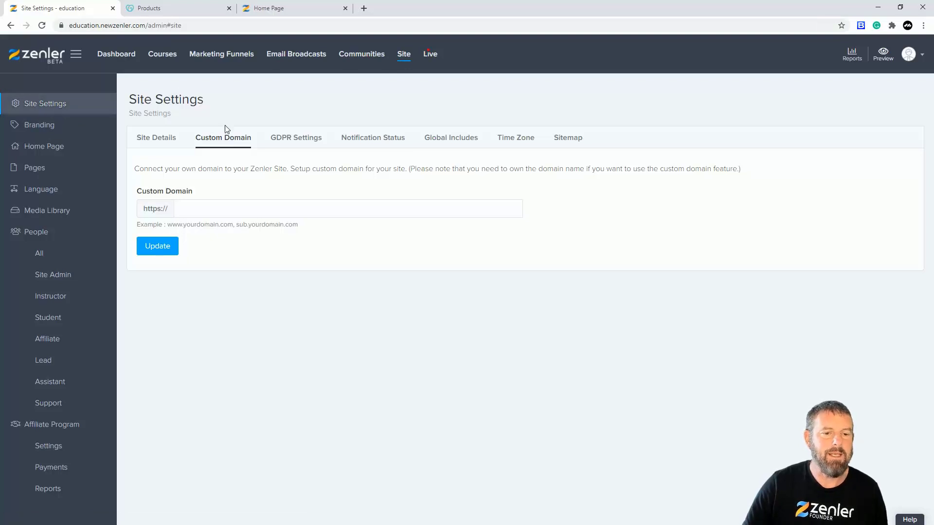
Set the custom domain to tutorials.zenlerdemos.com and update the site settings.
left_click(202, 200)
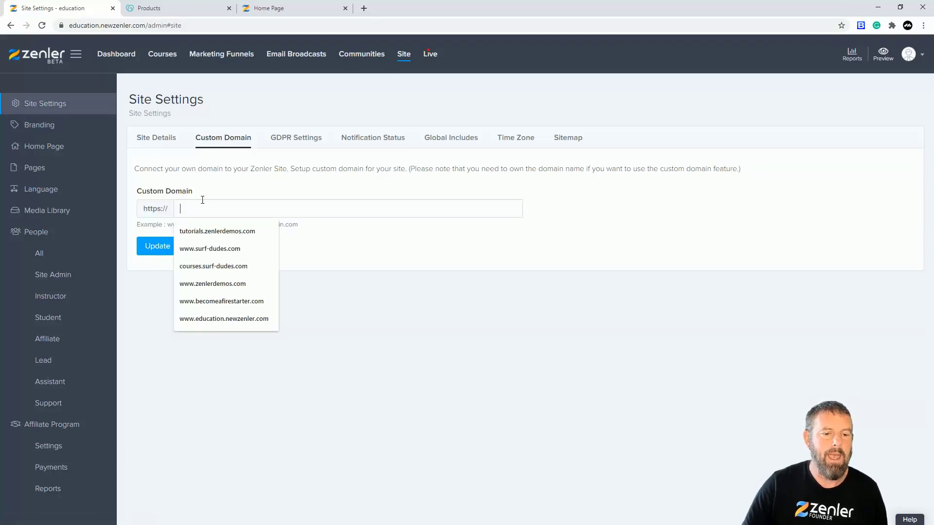
left_click(206, 228)
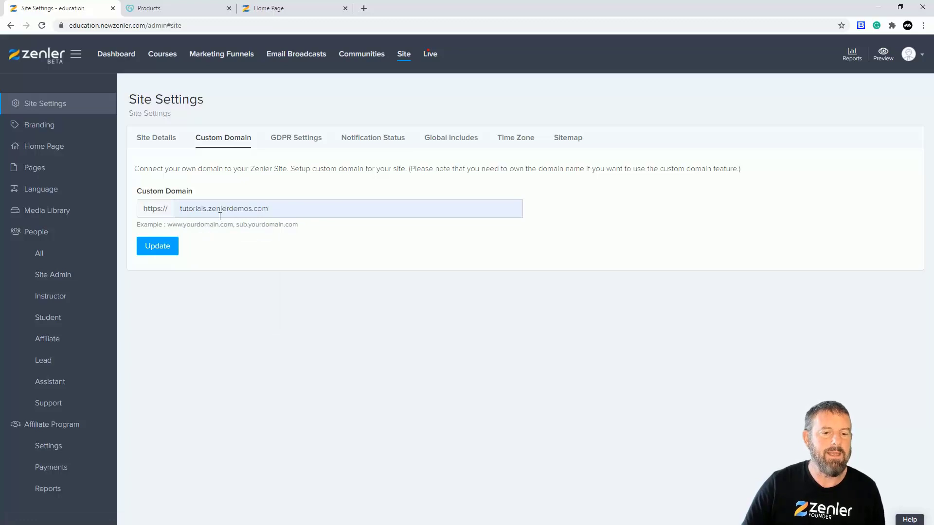
left_click_drag(208, 211, 269, 211)
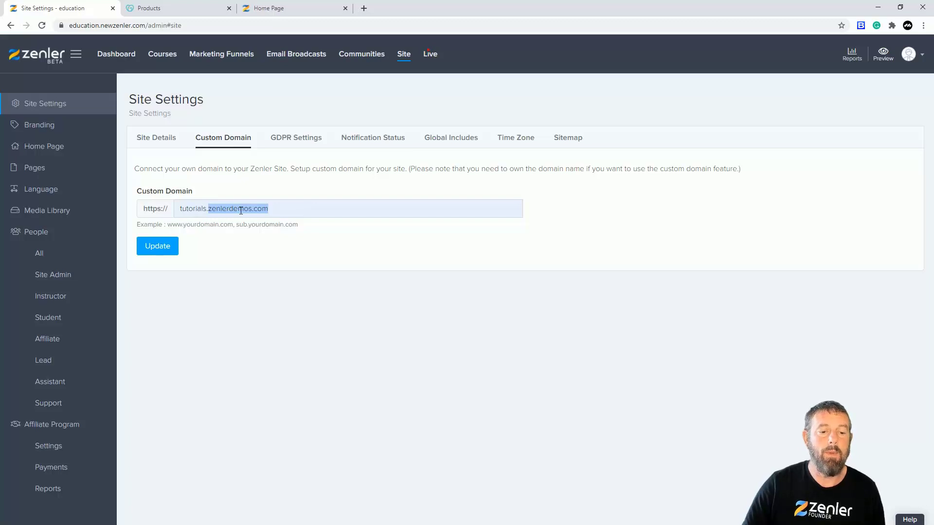
left_click(194, 210)
left_click_drag(211, 209, 179, 209)
left_click(279, 207)
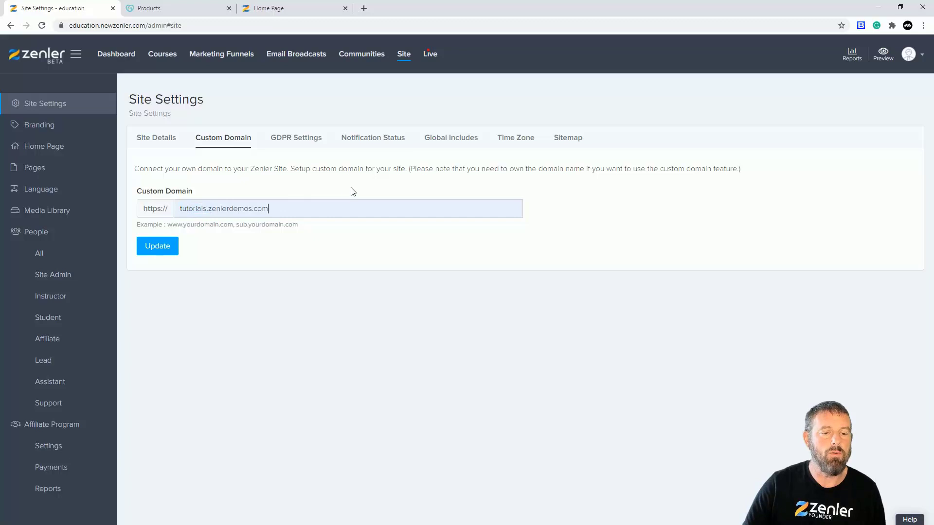
left_click(157, 248)
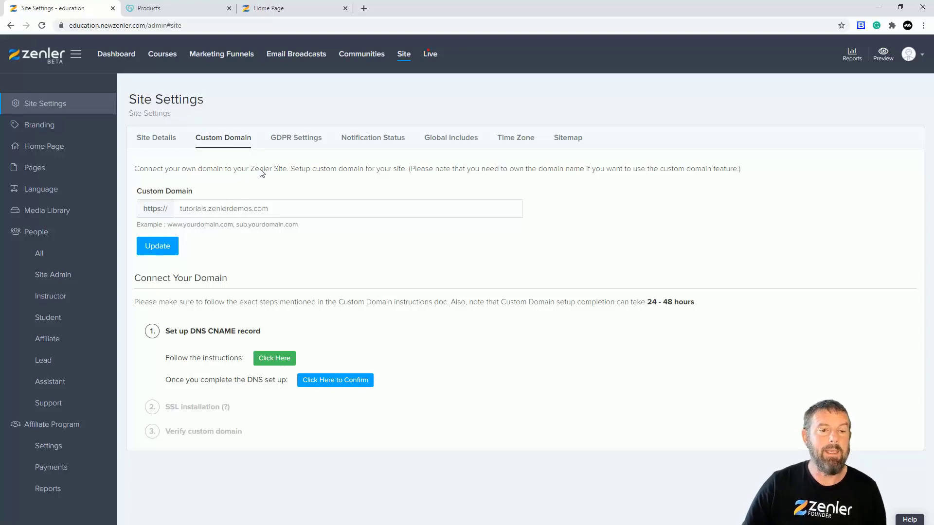
Switch to GoDaddy and open the DNS management of zenlerdemos.com from the account's products.
left_click(170, 10)
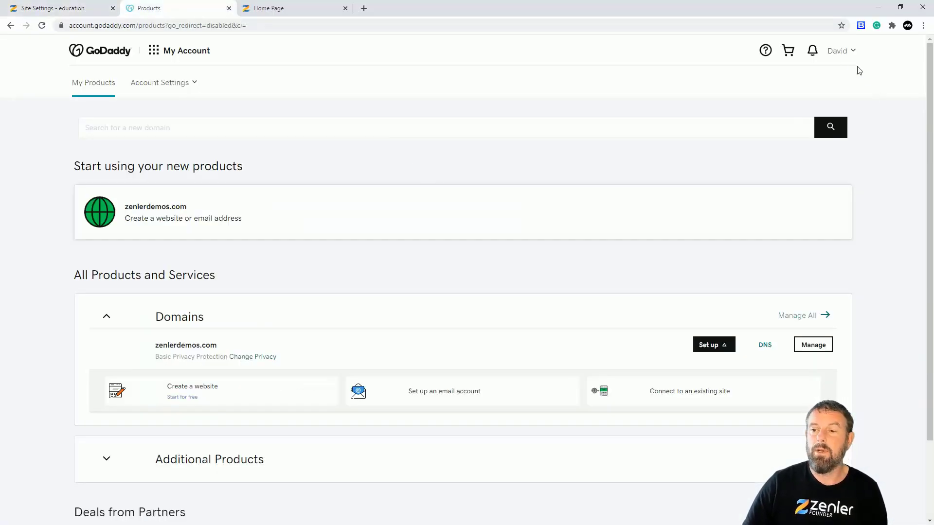
left_click(838, 52)
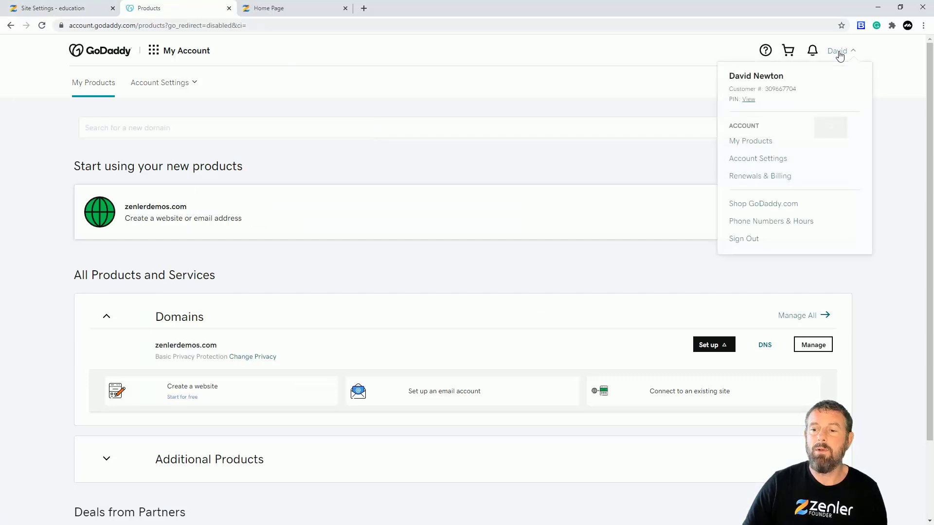
left_click(739, 142)
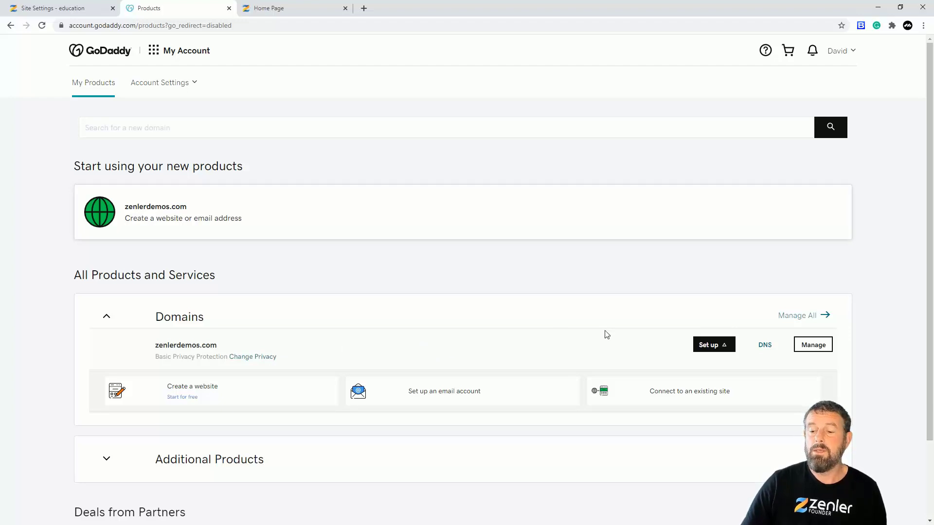
left_click(766, 347)
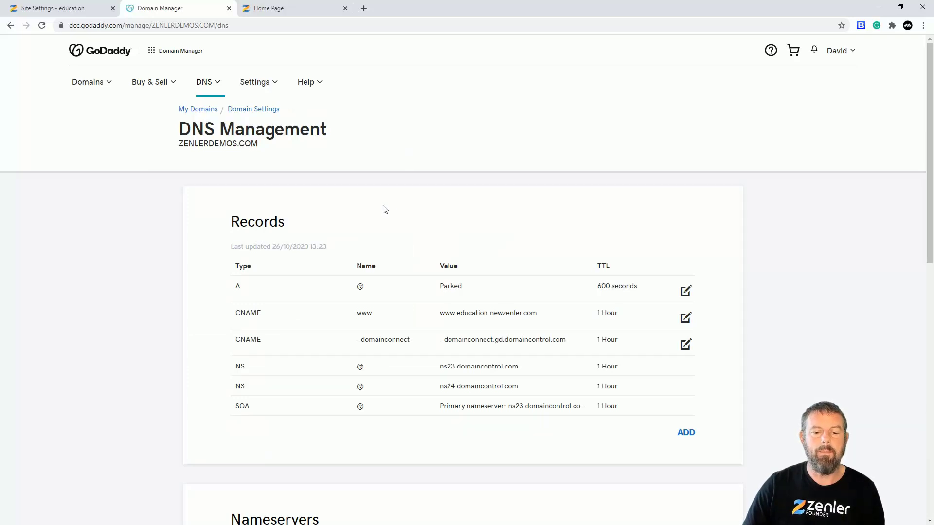
Start a new DNS record of type CNAME with tutorials as the host.
scroll(359, 254, "down", 1)
scroll(359, 254, "down", 3)
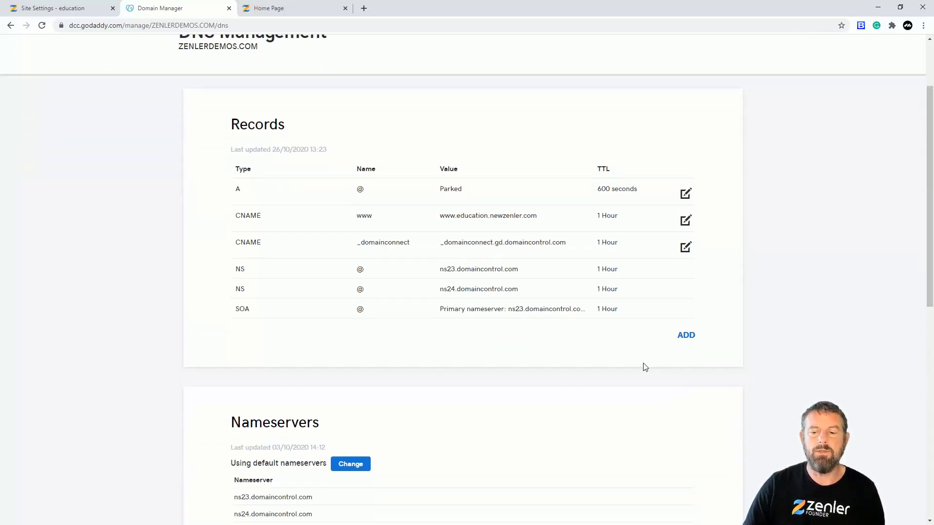
left_click(686, 336)
left_click(368, 360)
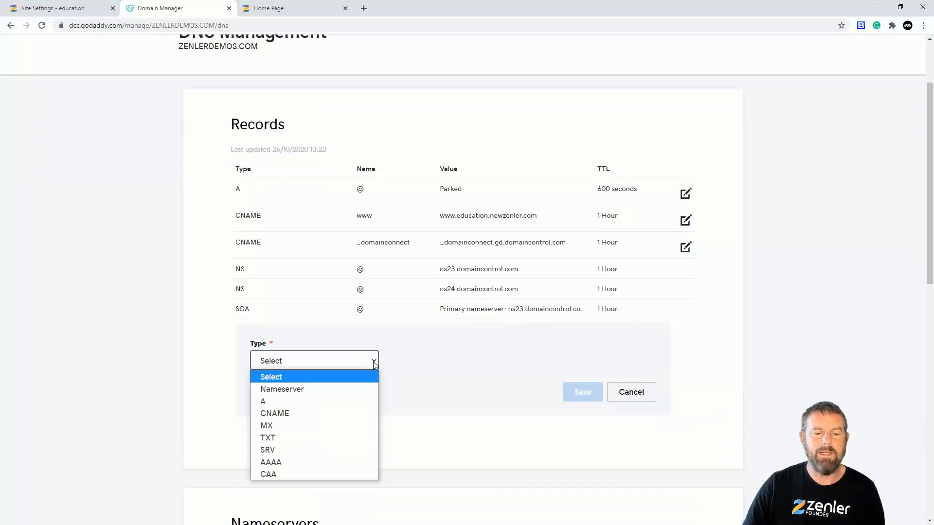
left_click(309, 414)
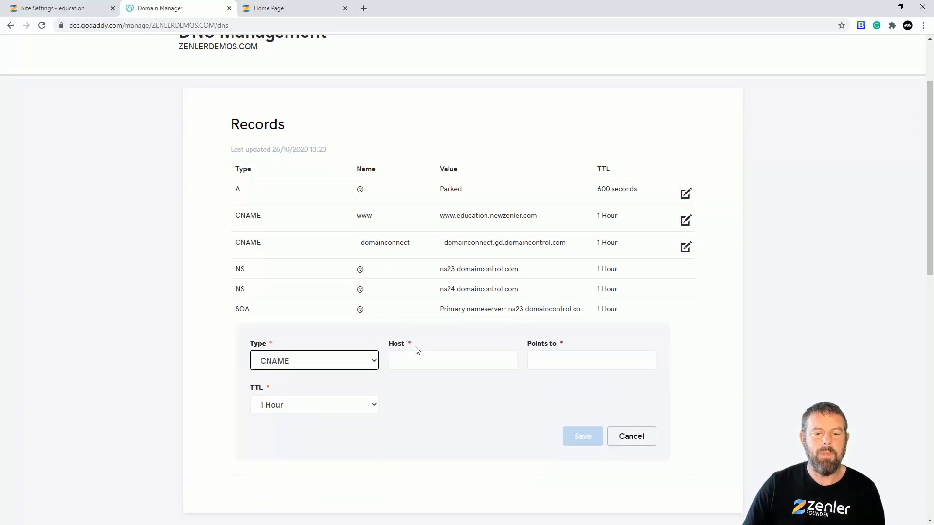
scroll(417, 296, "down", 4)
key("Tab")
left_click(425, 268)
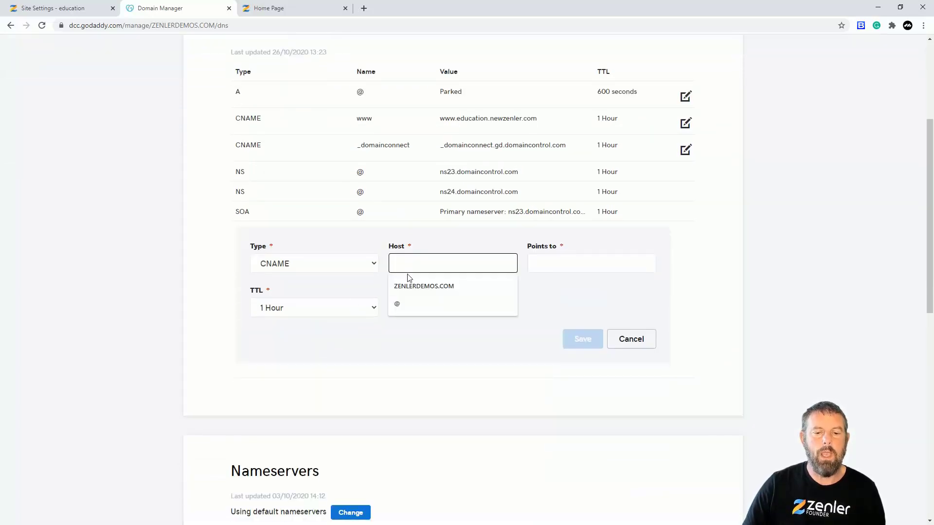
type("tutorials")
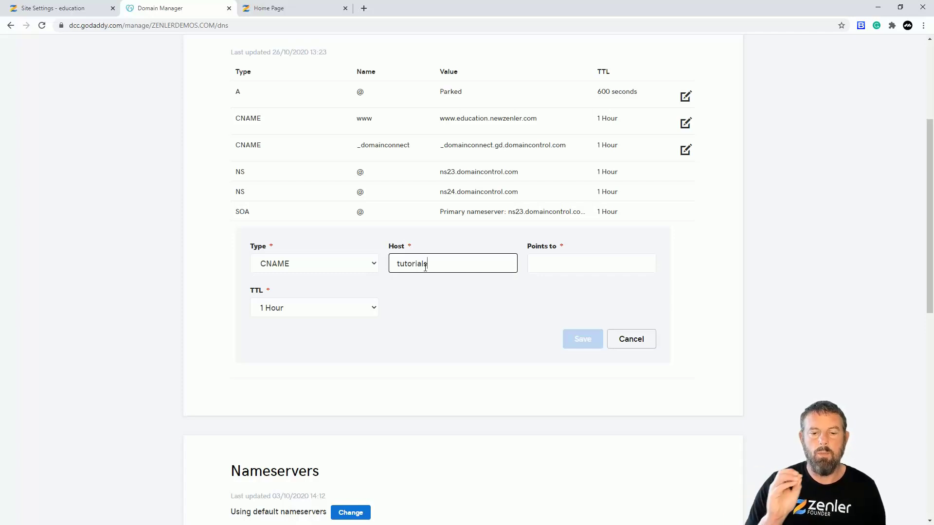
left_click(504, 291)
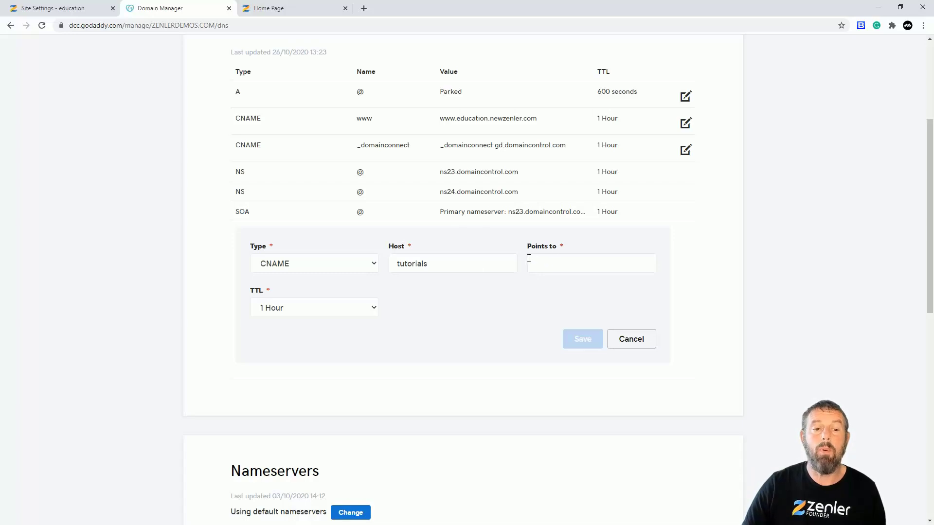
Look up the school site's address, point the tutorials record to education.newzenler.com and save it.
left_click(262, 8)
left_click(103, 26)
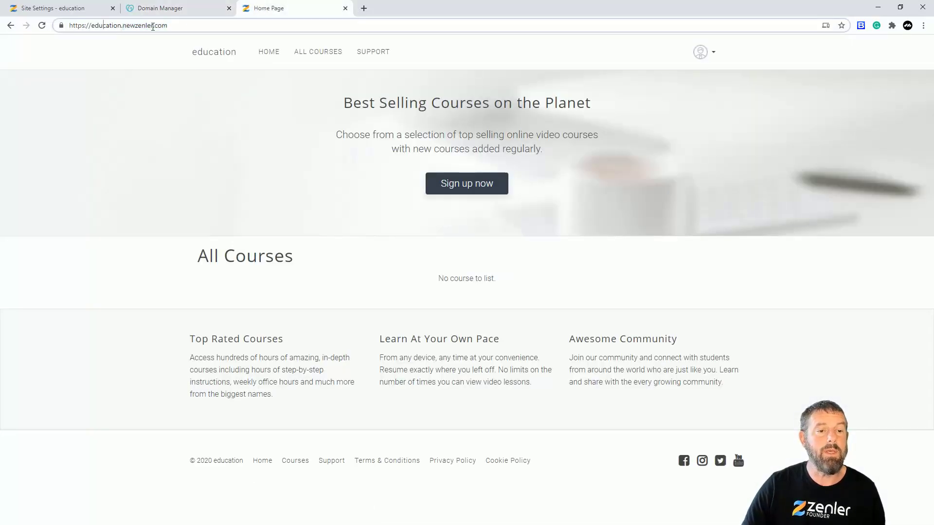
left_click_drag(183, 25, 91, 25)
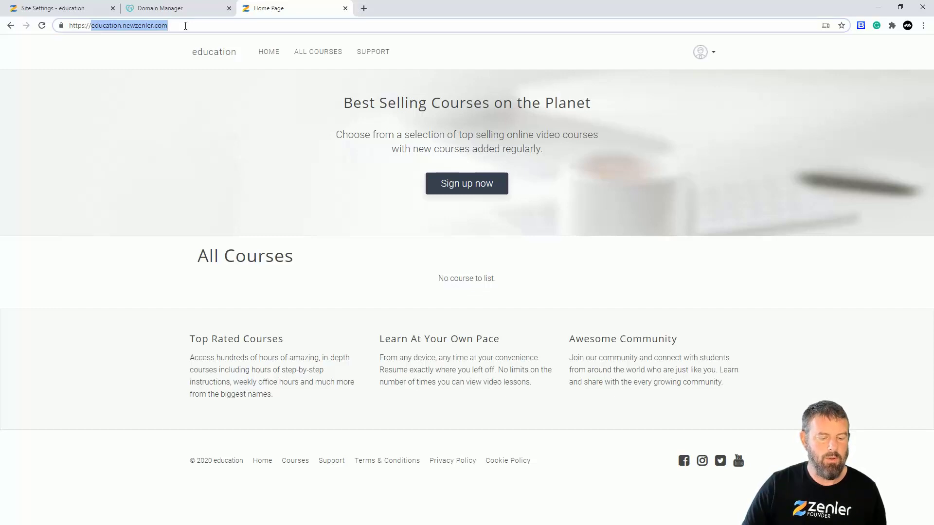
left_click(159, 8)
left_click(571, 267)
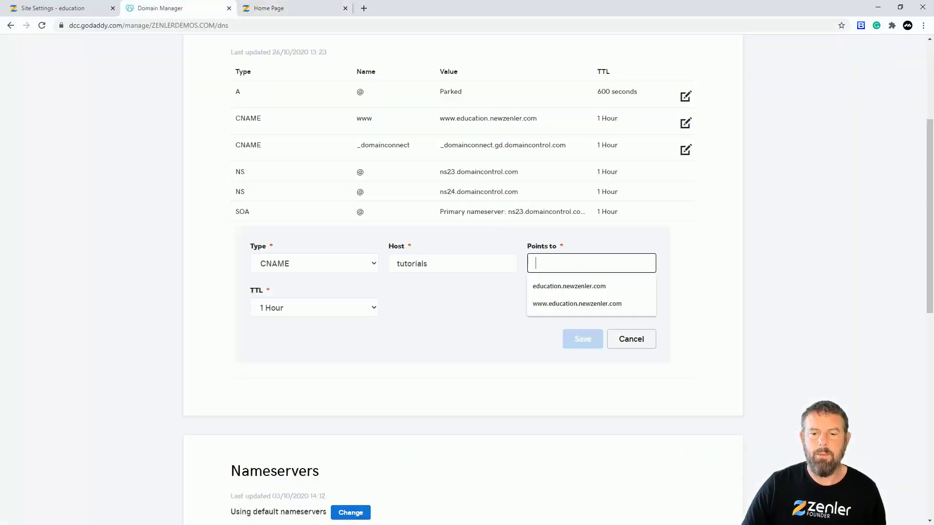
left_click(560, 286)
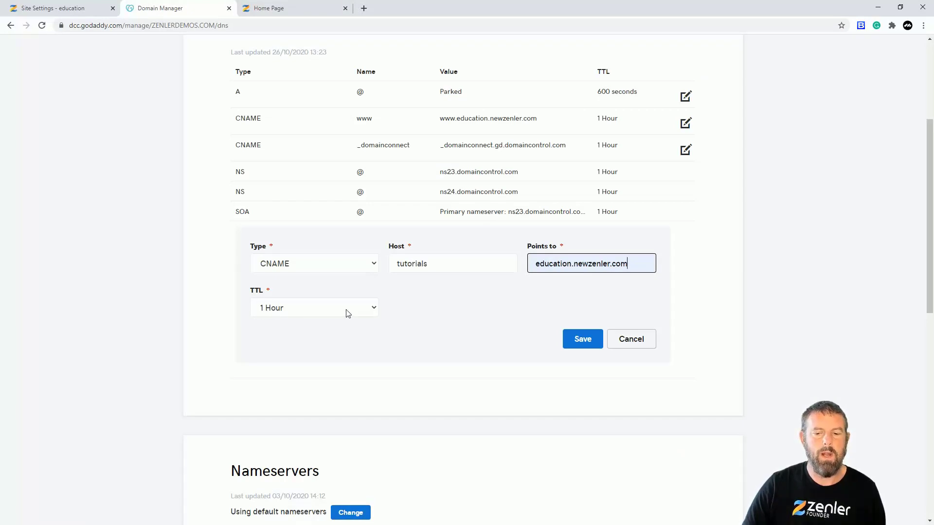
left_click(579, 342)
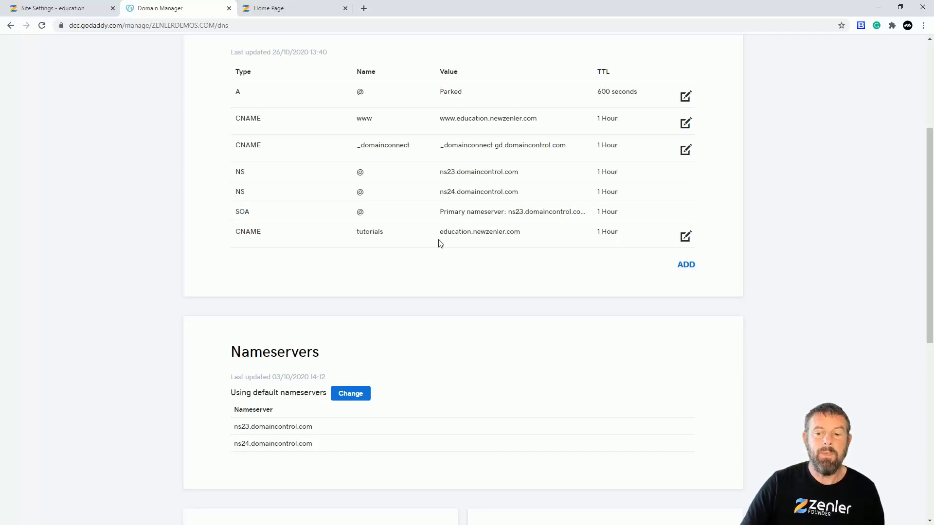
Return to Zenler, reload the custom domain settings, confirm that the DNS setup is complete and acknowledge the note.
left_click(47, 9)
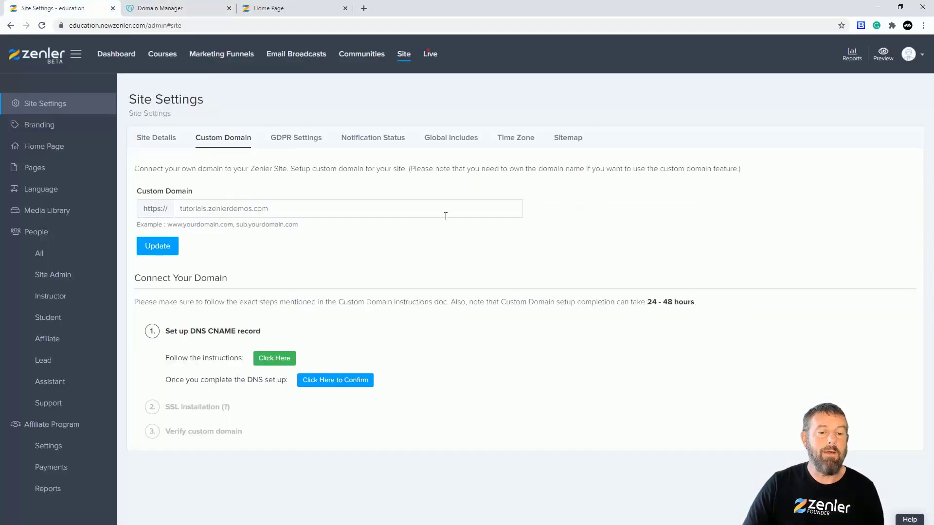
left_click(43, 26)
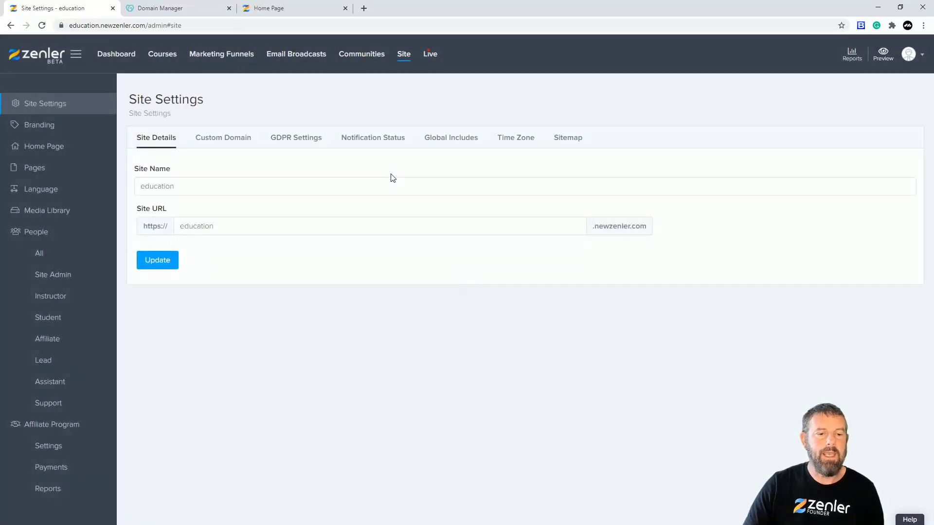
left_click(241, 144)
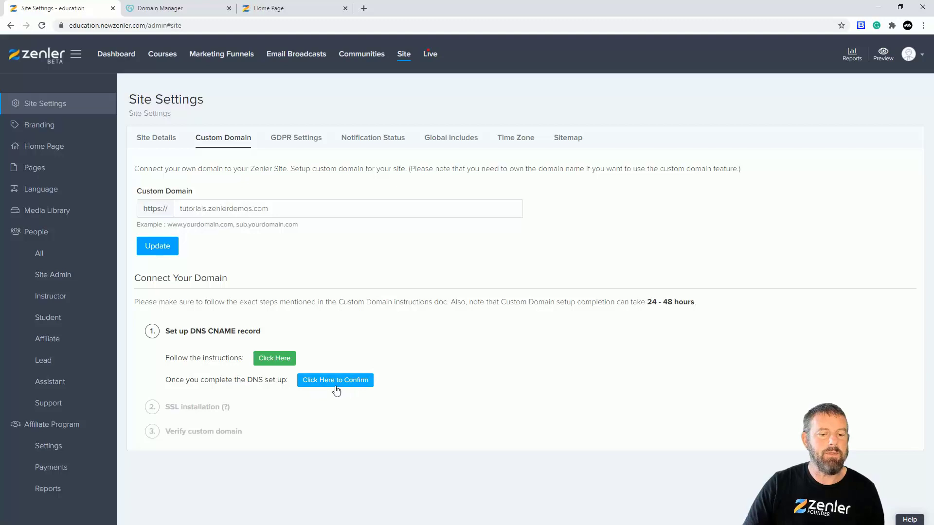
left_click(354, 384)
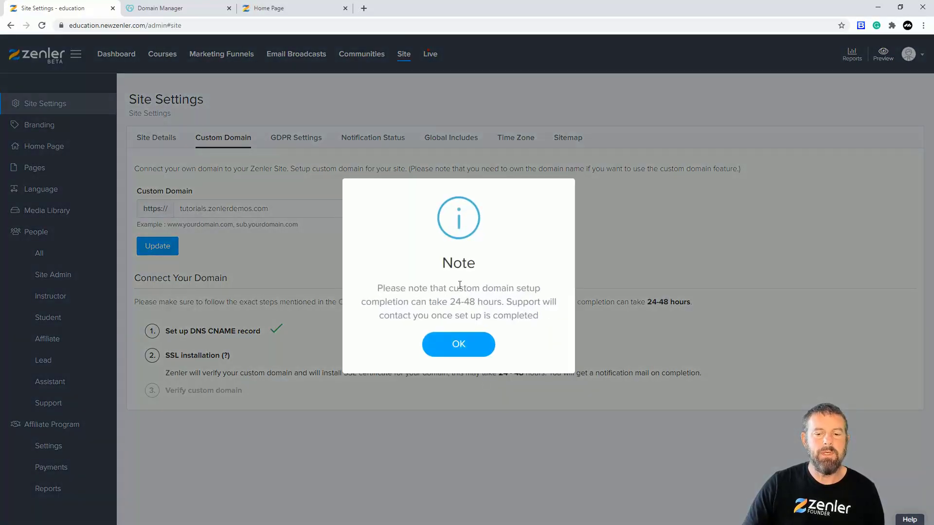
left_click_drag(422, 305, 484, 305)
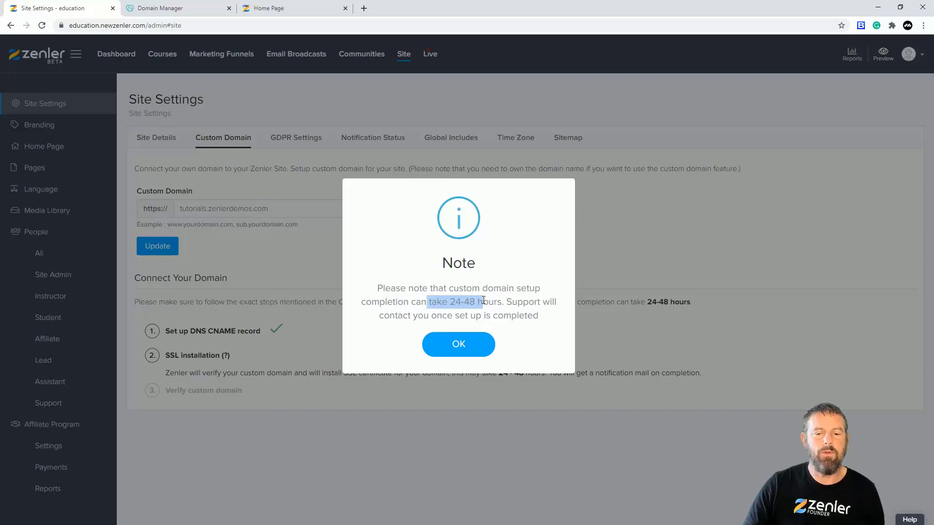
left_click(464, 345)
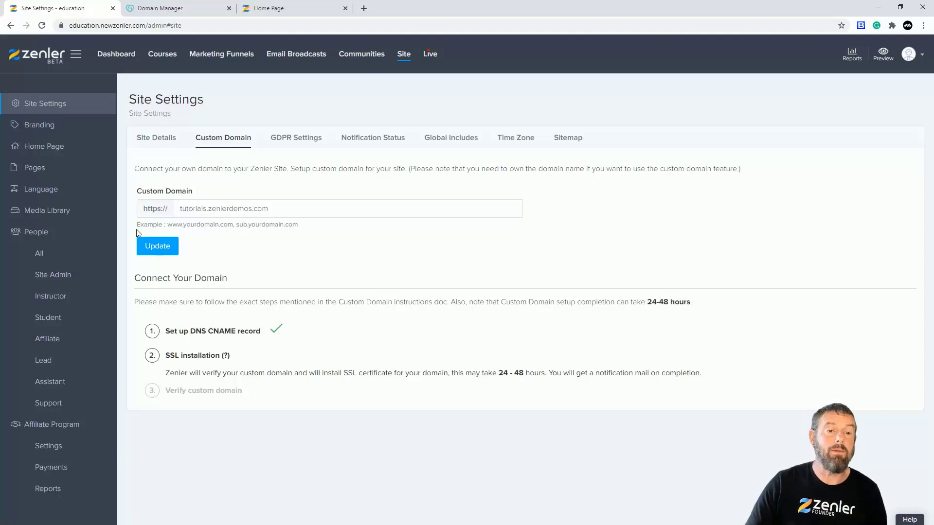
Reload the Zenler site settings and check the setup status of the custom domain.
left_click(42, 27)
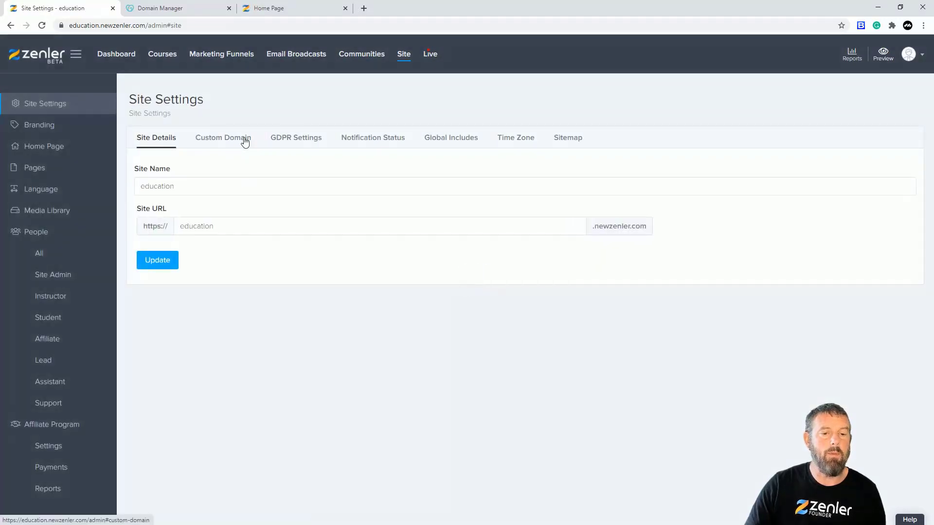
left_click(242, 141)
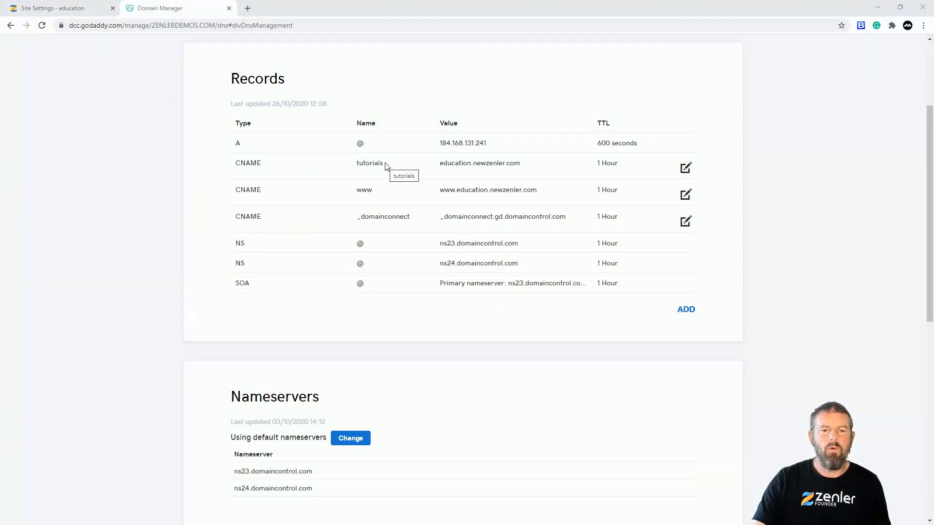
left_click(64, 10)
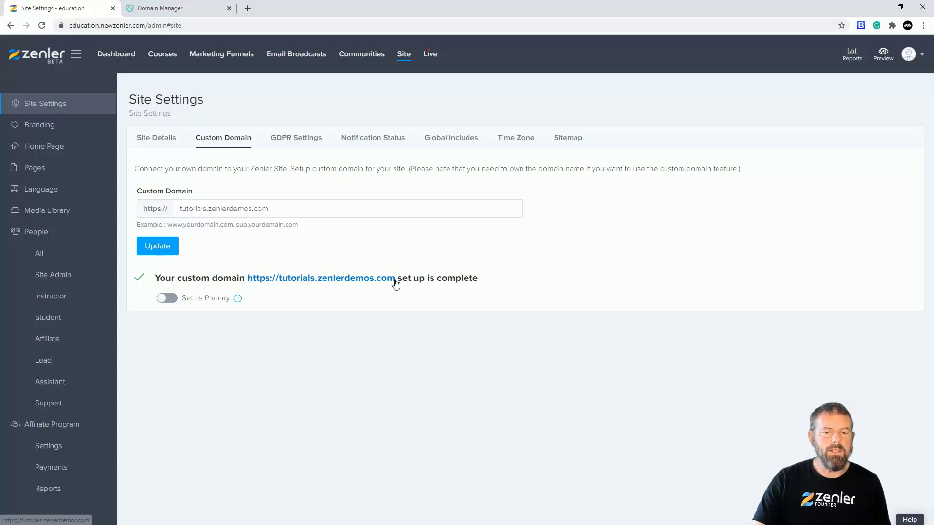
left_click_drag(395, 279, 248, 278)
key("ctrl+c")
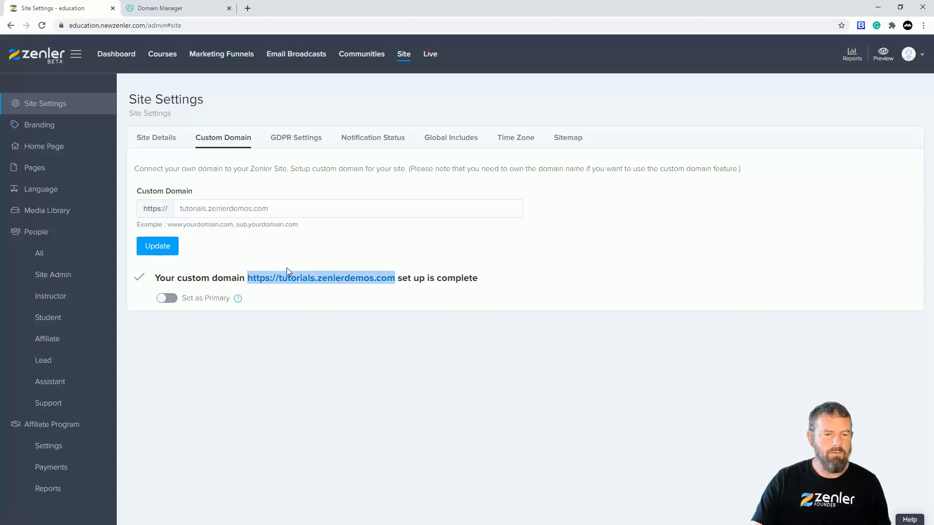
left_click(248, 9)
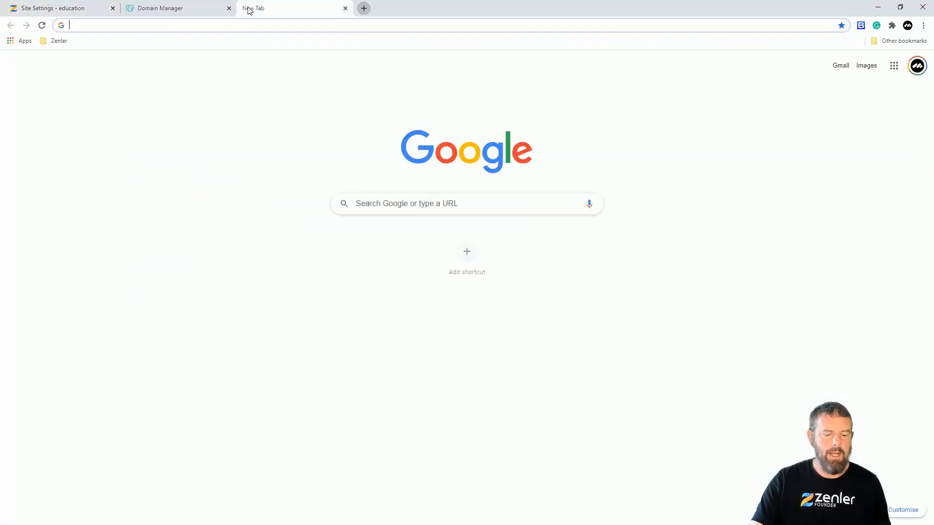
key("ctrl+v")
key("Return")
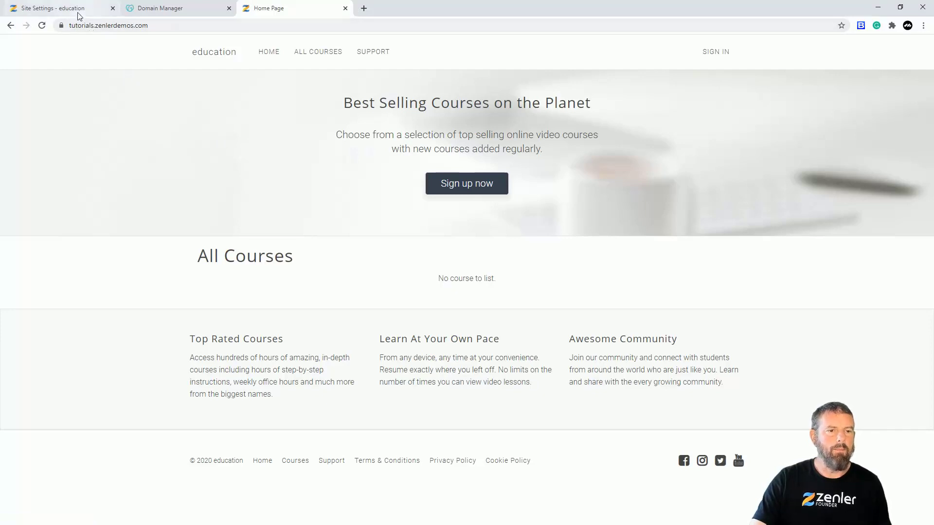
left_click(710, 55)
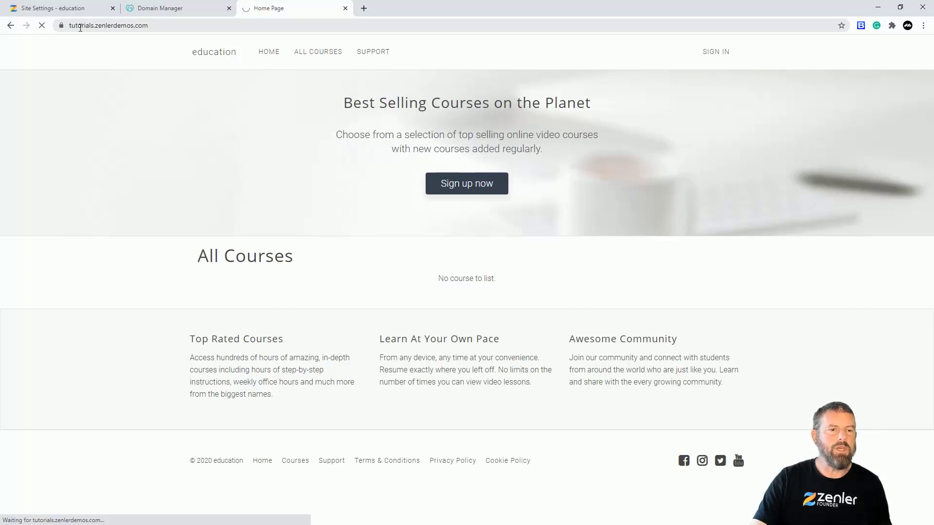
Return to the Zenler custom domain settings and examine the Set as Primary option and its help hint.
left_click(72, 11)
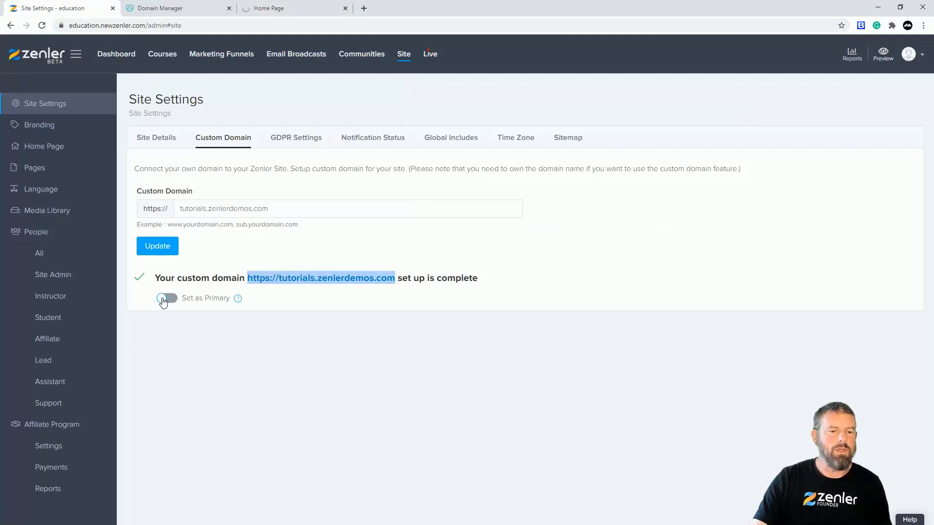
mouse_move(238, 301)
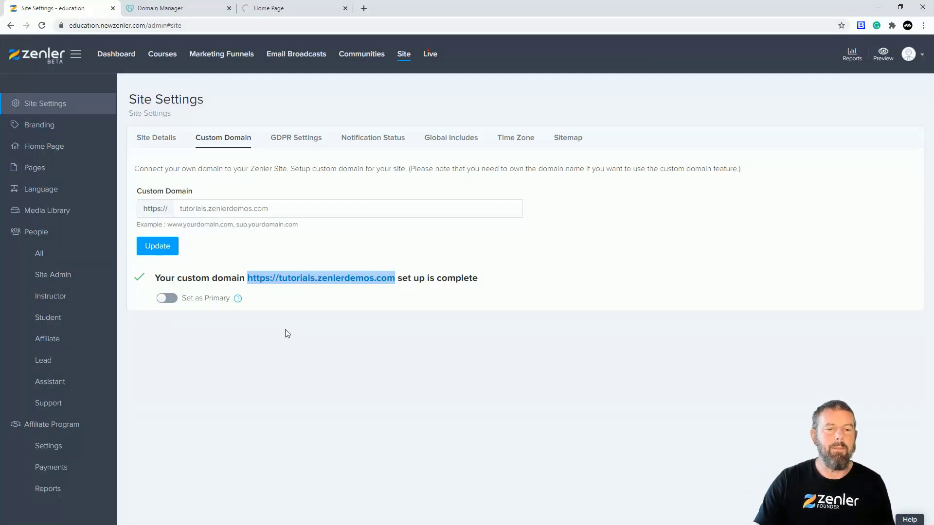
left_click(297, 330)
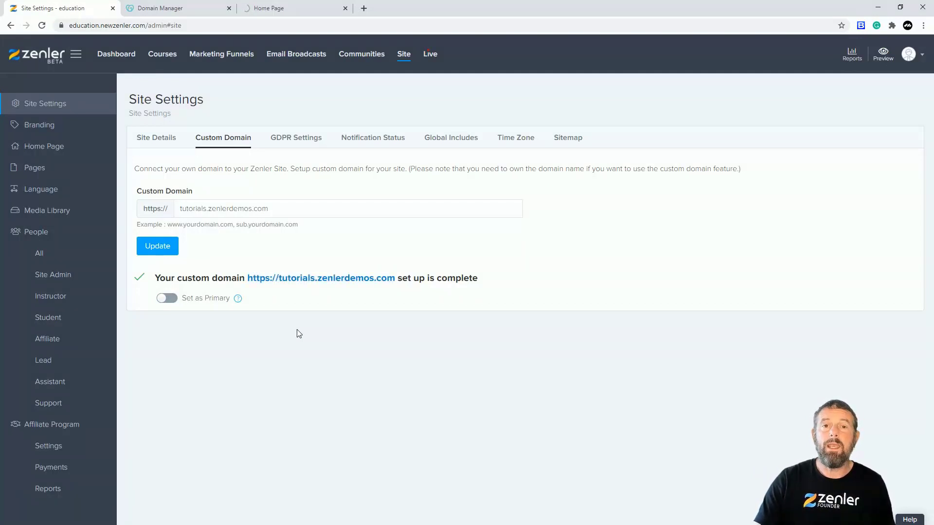